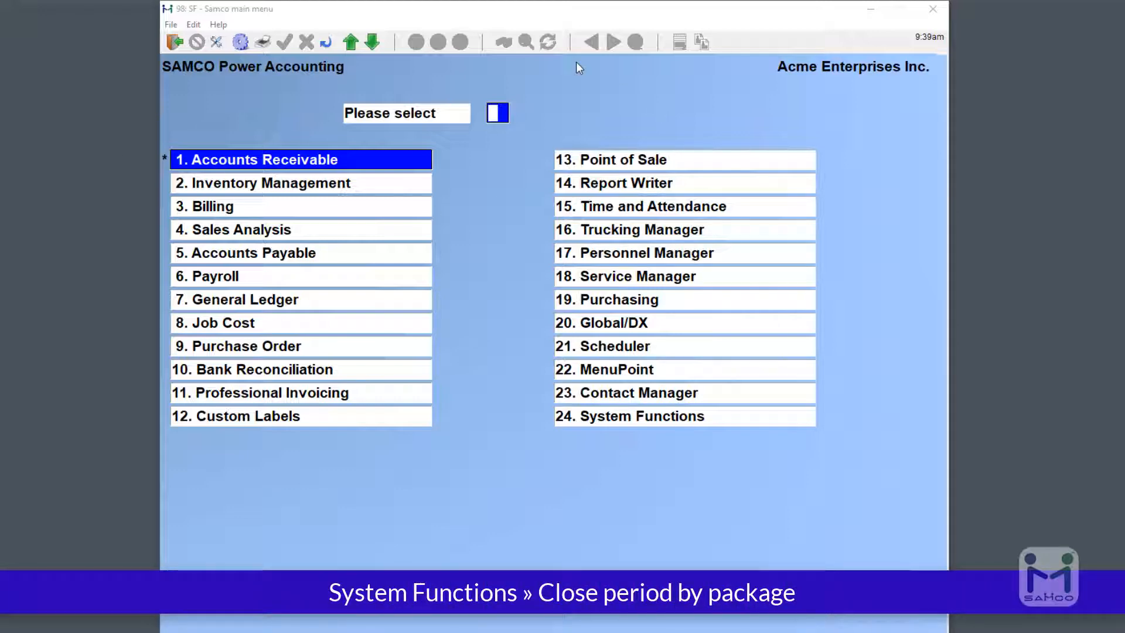
Step: Open System Functions' Close period by package and set System Functions to close into new period 11/30/18 without closing the year
left_click(655, 420)
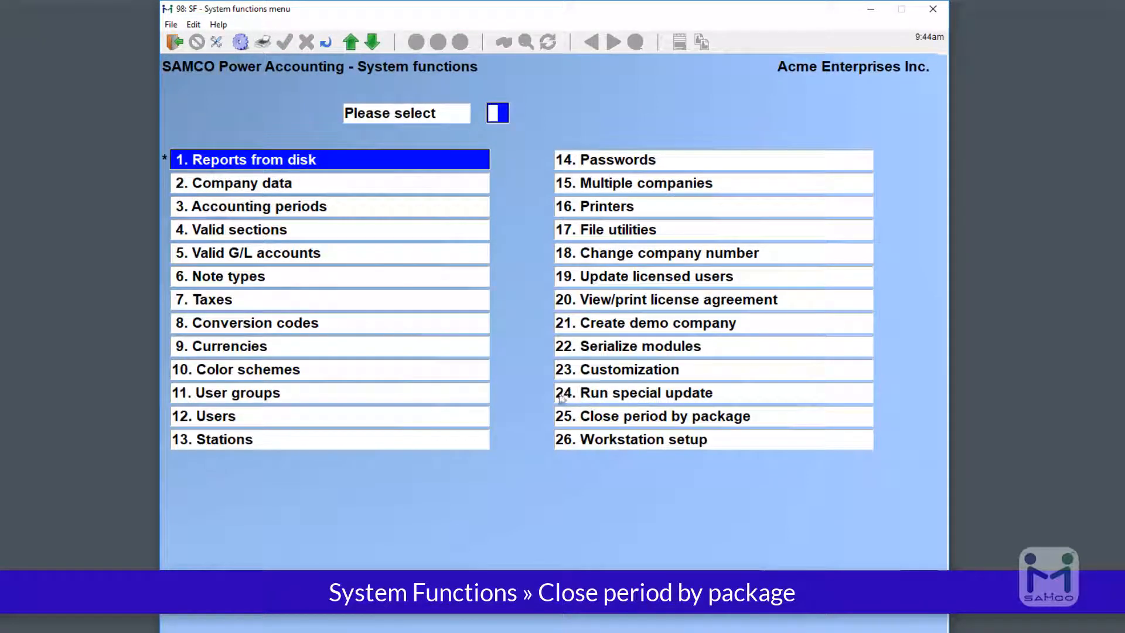
left_click(760, 419)
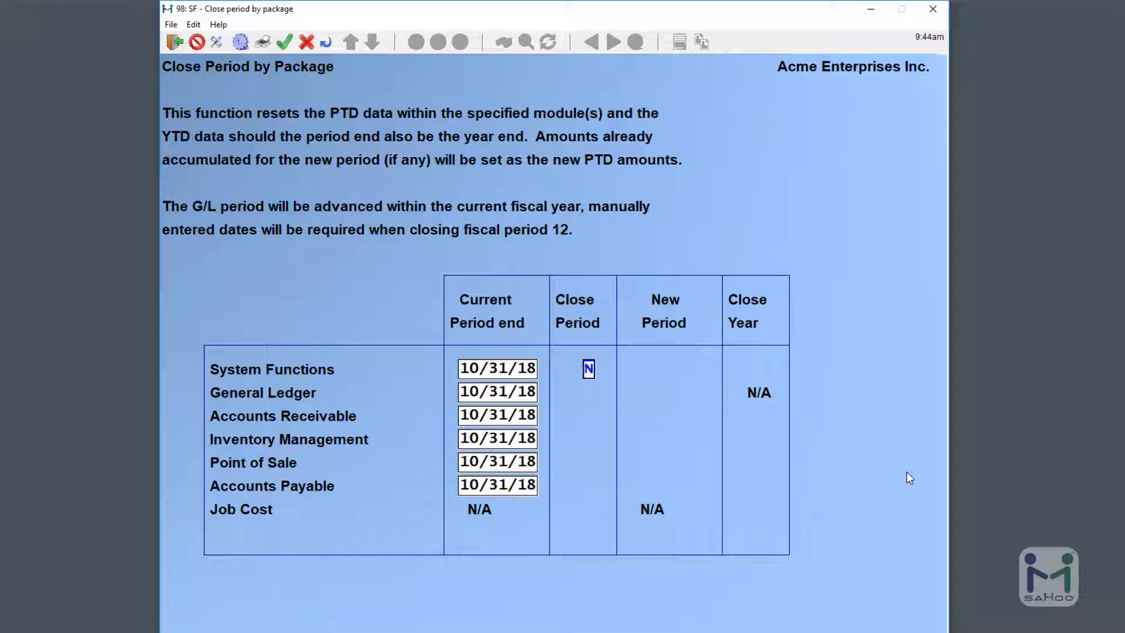
type("y")
key("Return")
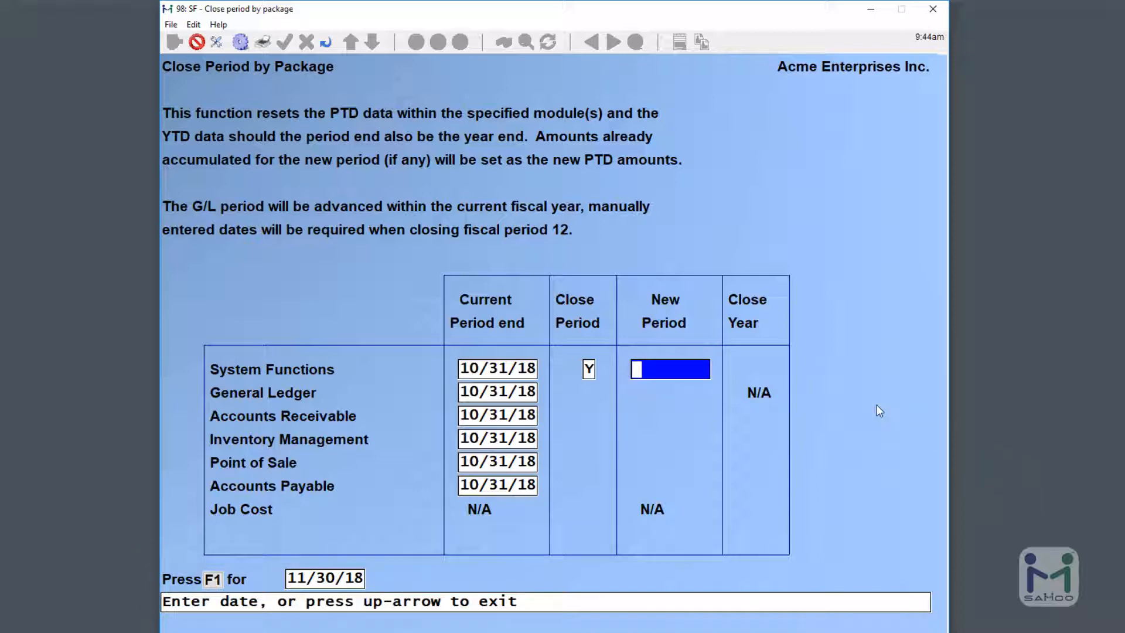
key("F1")
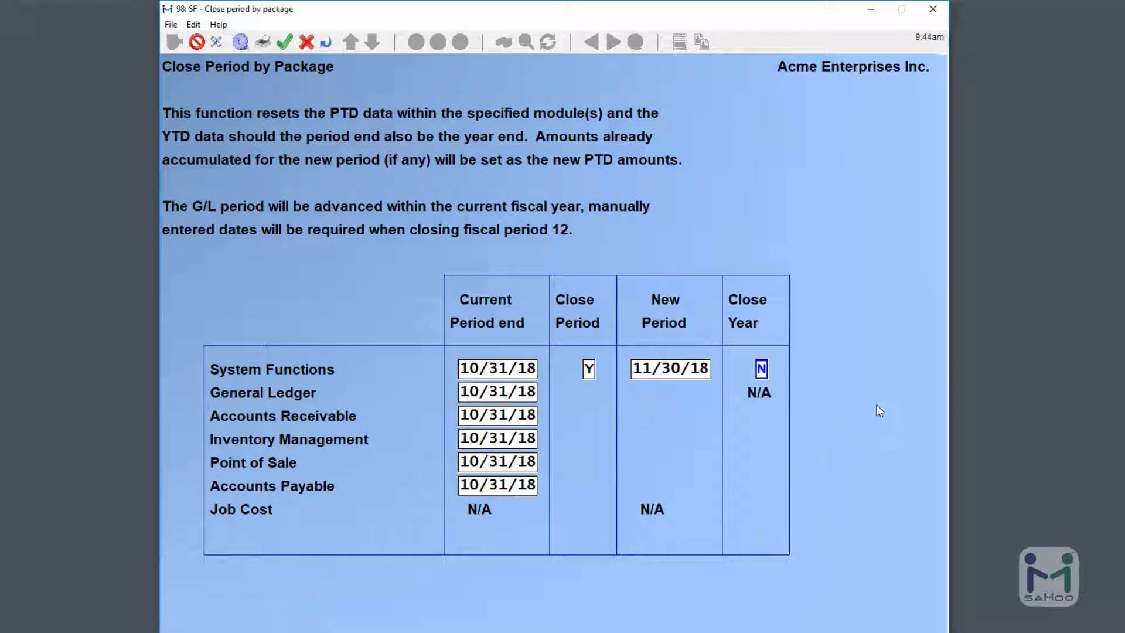
key("Return")
Step: Set General Ledger and Accounts Receivable to close into new period 11/30/18, with Accounts Receivable's year left open
type("Y")
key("Return")
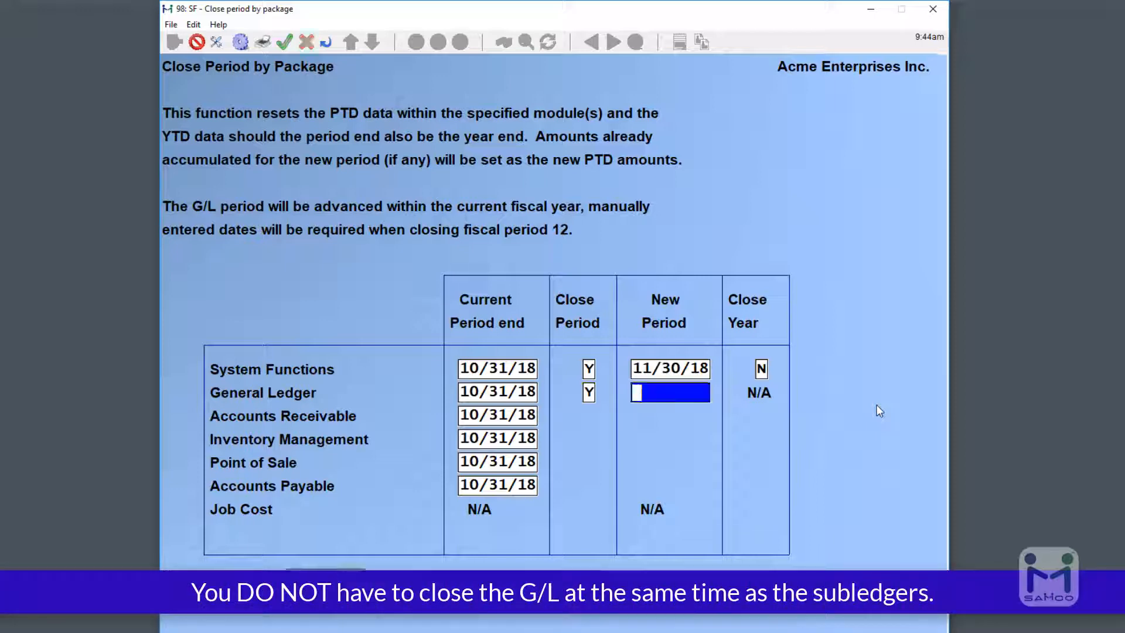
key("Return")
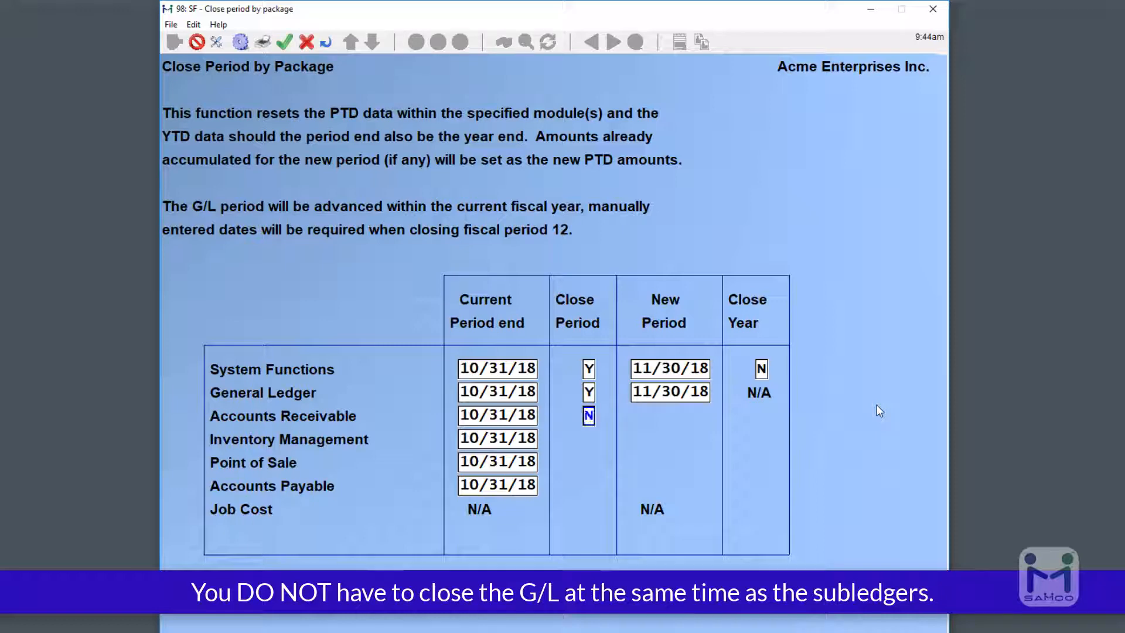
type("Y")
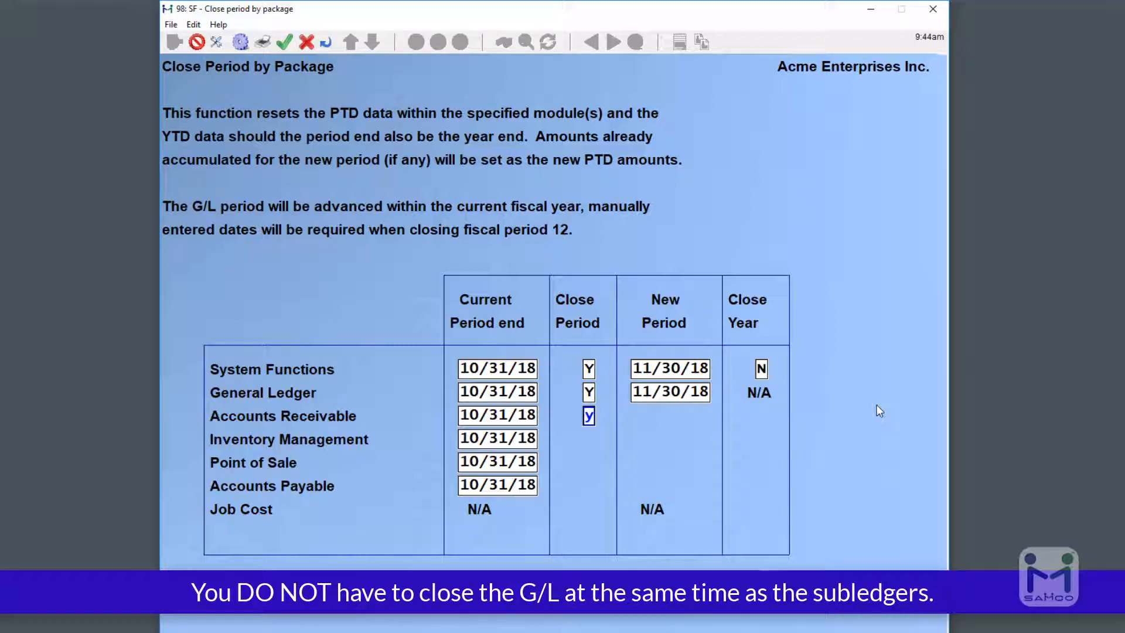
key("Return")
key("Return")
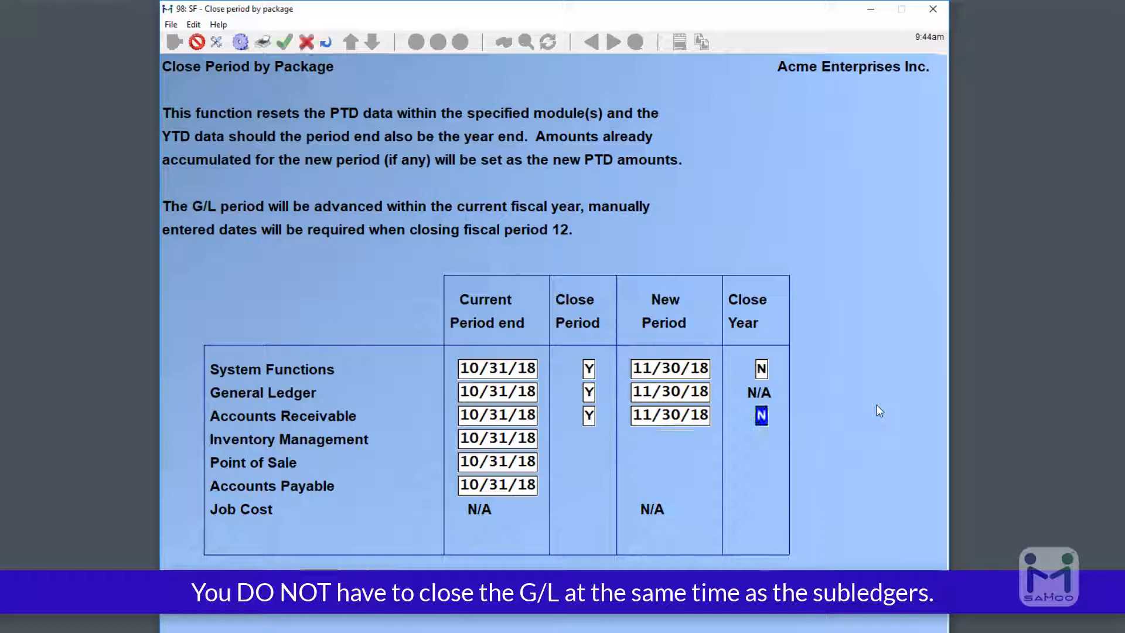
key("Return")
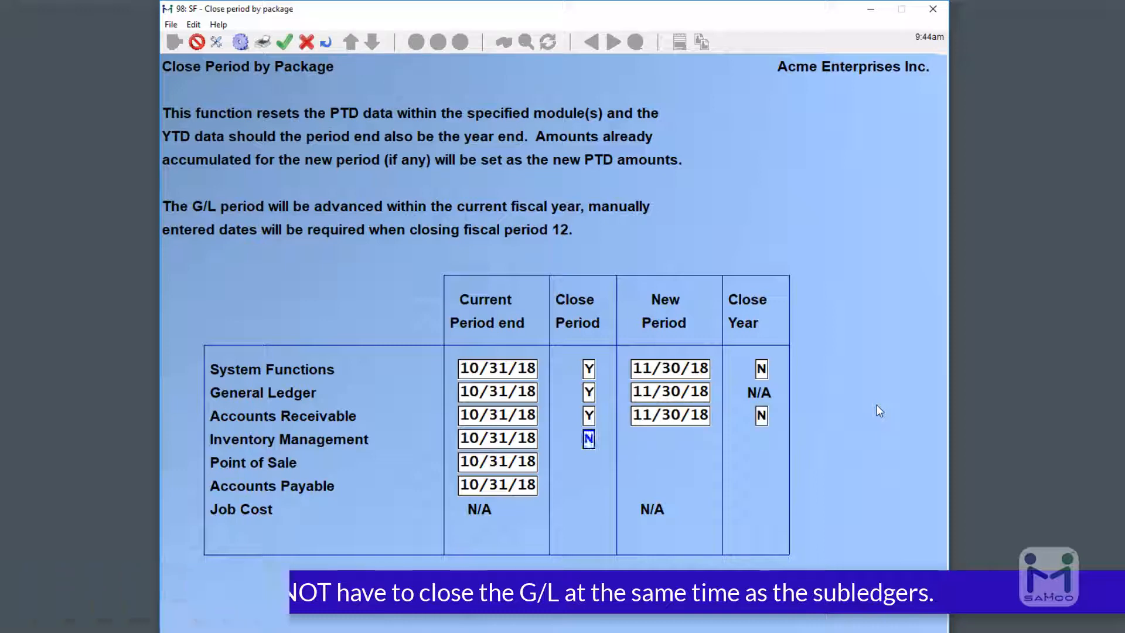
Step: Set Inventory Management and Point of Sale to close into new period 11/30/18 without closing their years
type("y")
key("Return")
key("Return")
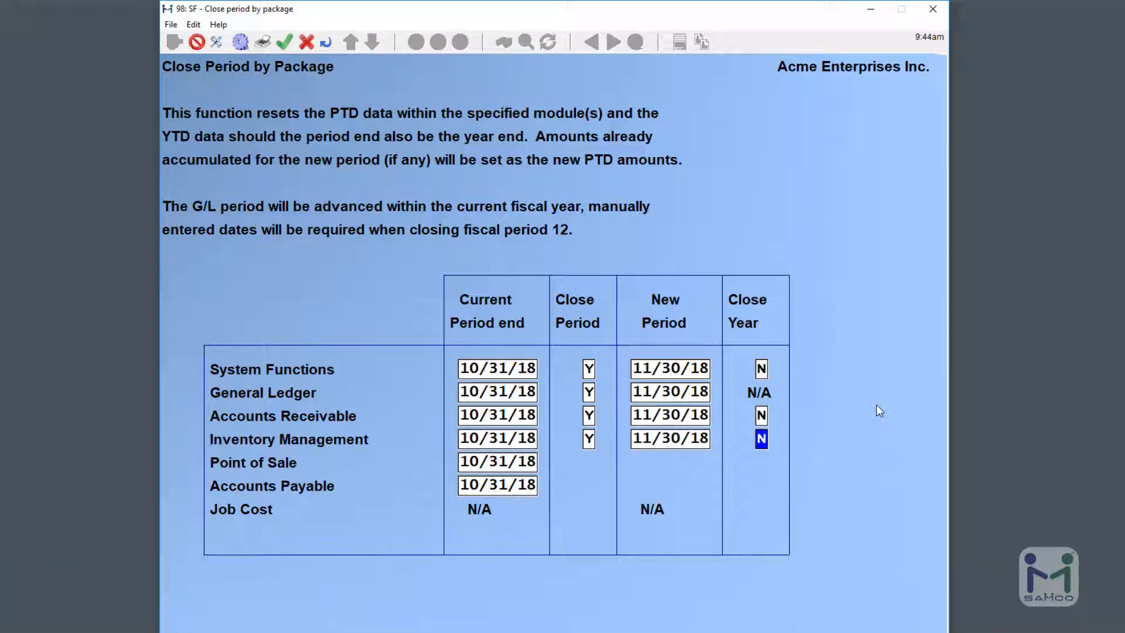
key("Return")
type("y")
key("Return")
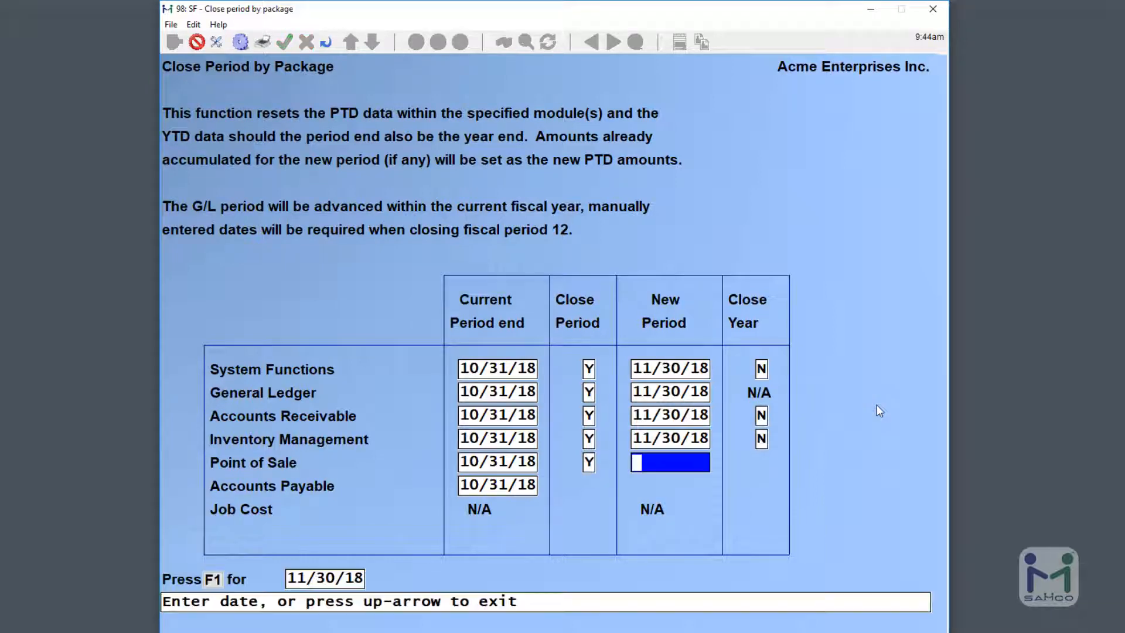
key("Return")
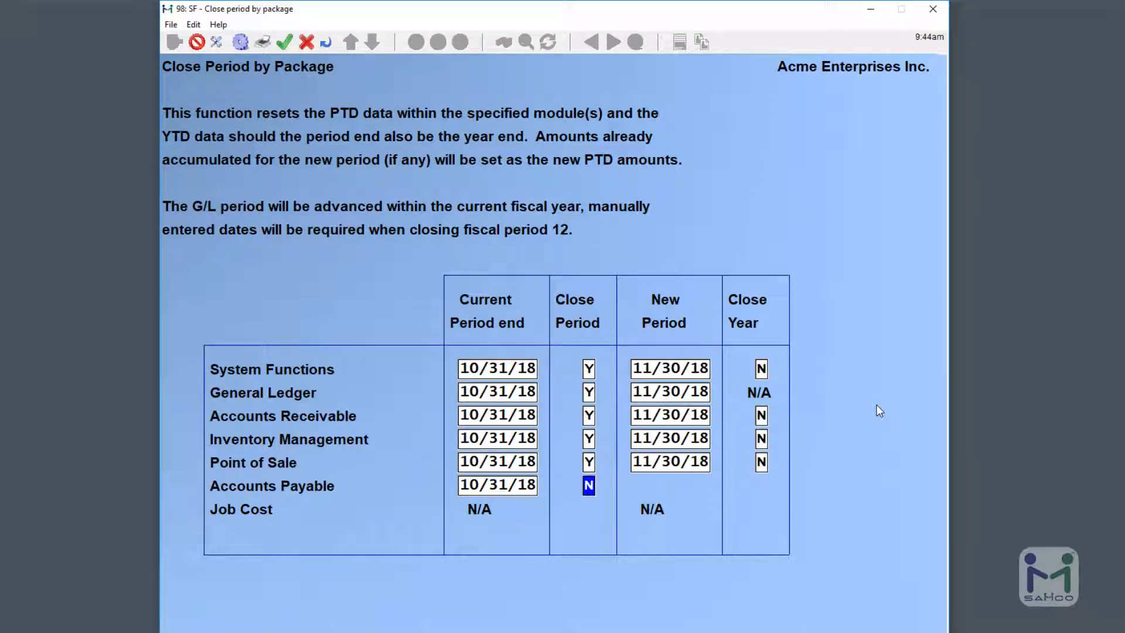
Step: Set Accounts Payable to close into new period 11/30/18 without closing the year
type("Y")
key("Return")
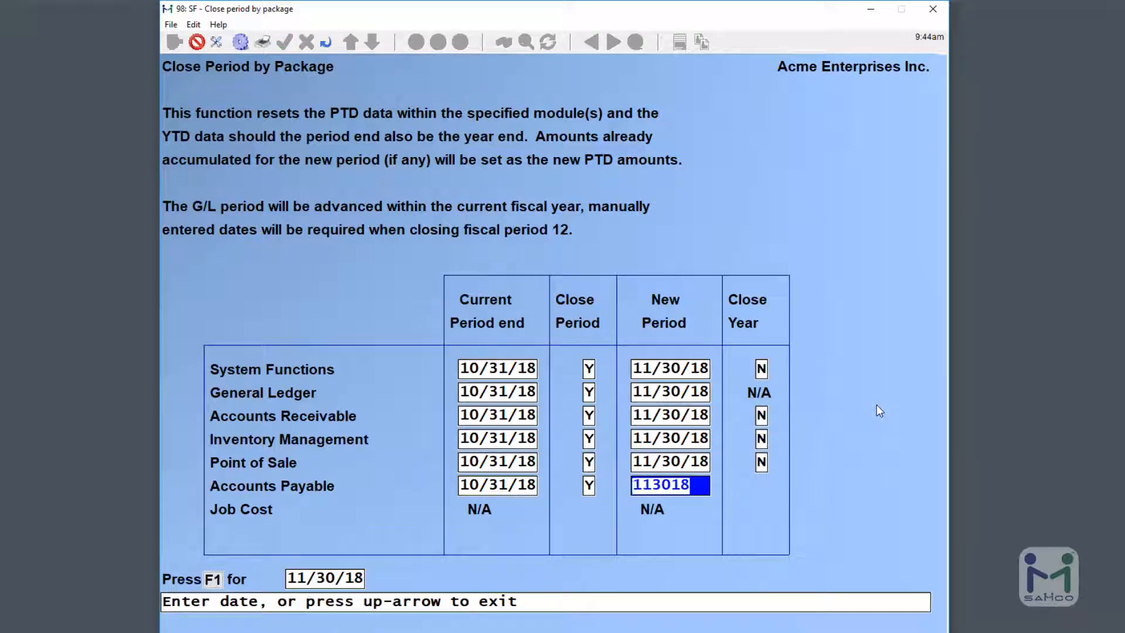
key("Return")
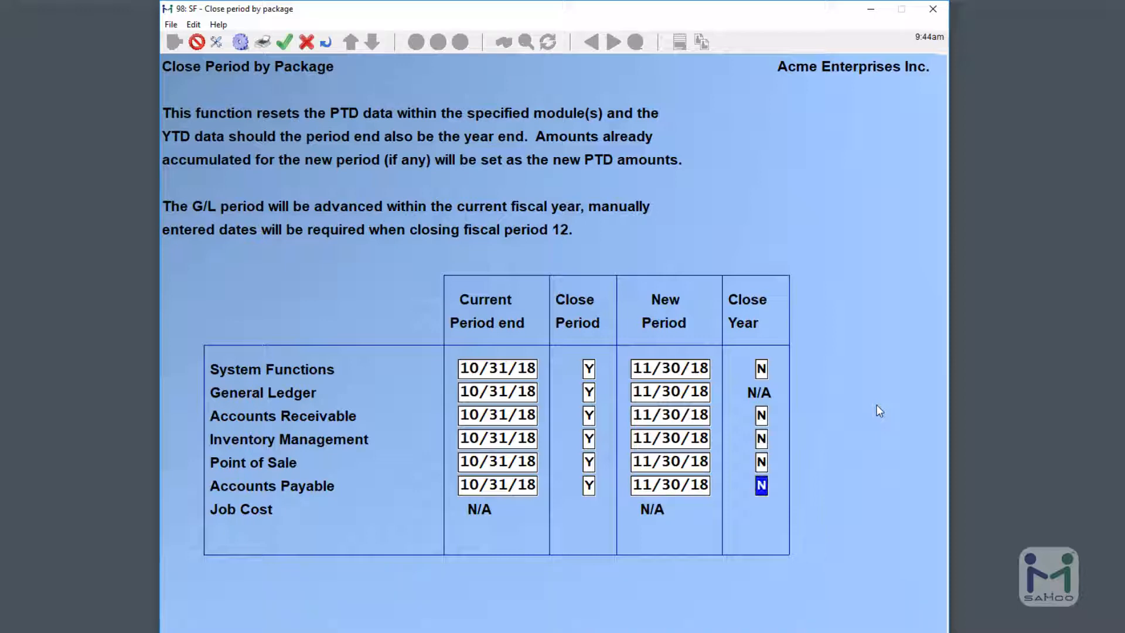
key("Return")
Step: Set Job Cost to close the period but not the year, and run the period close for all packages
type("Y")
key("Return")
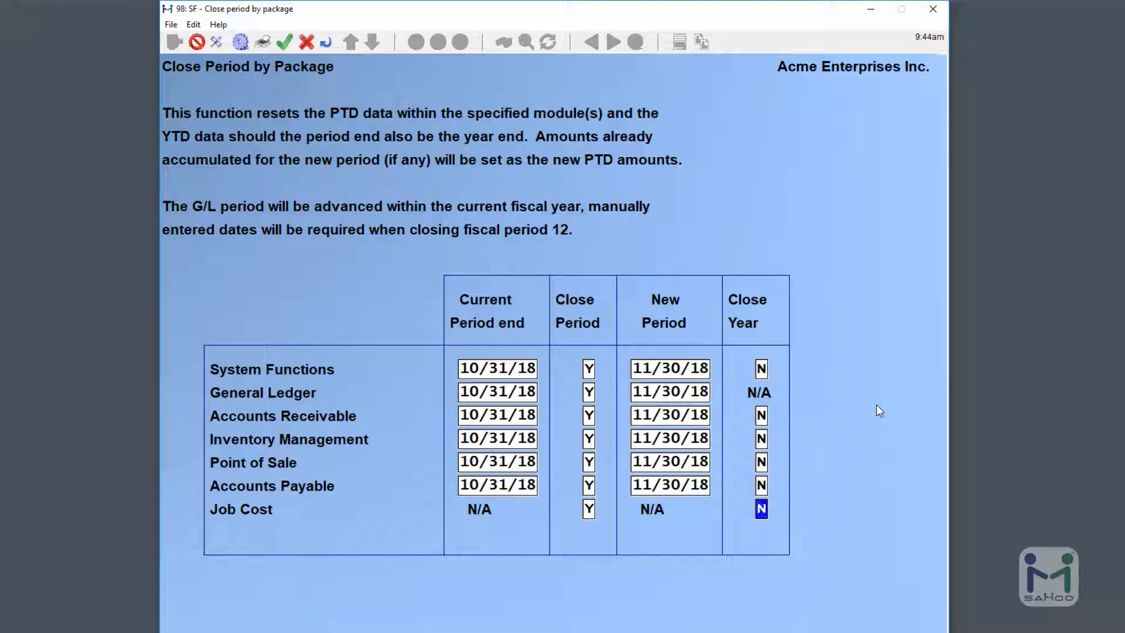
key("Return")
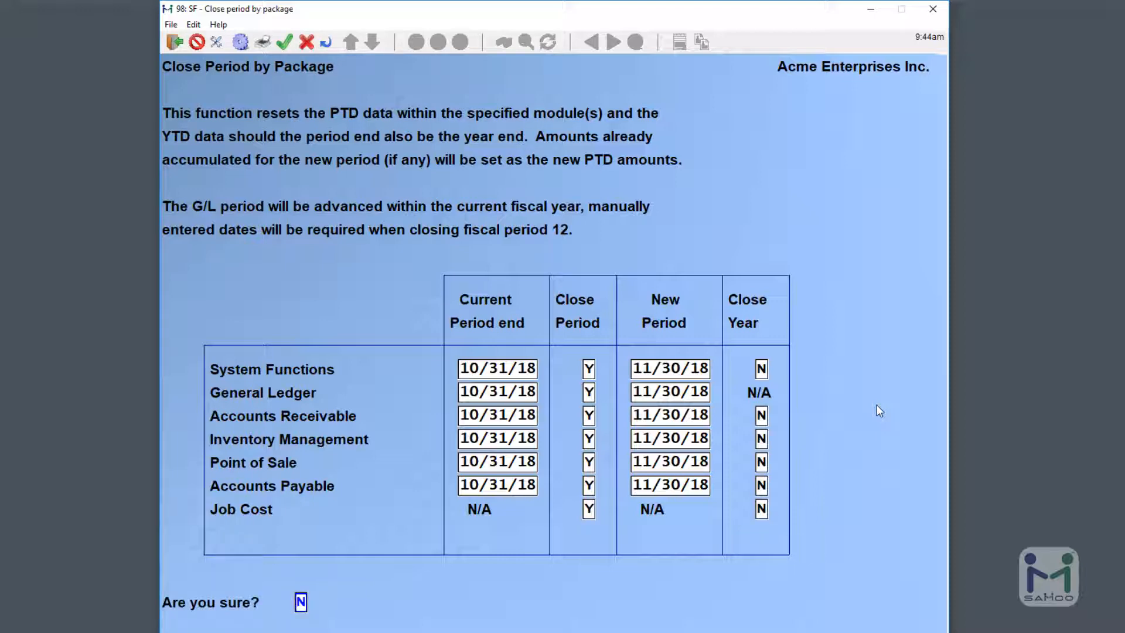
type("Y")
key("Return")
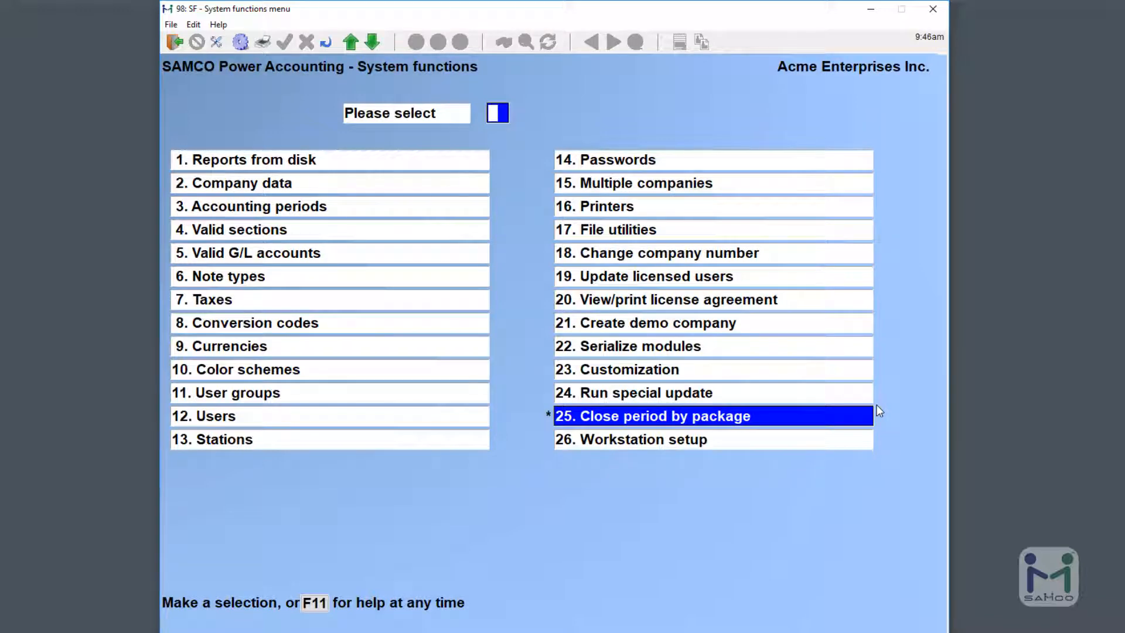
Step: Open the General Ledger's accounting periods setup to check the current period number and dates
key("Tab")
type("g")
key("Return")
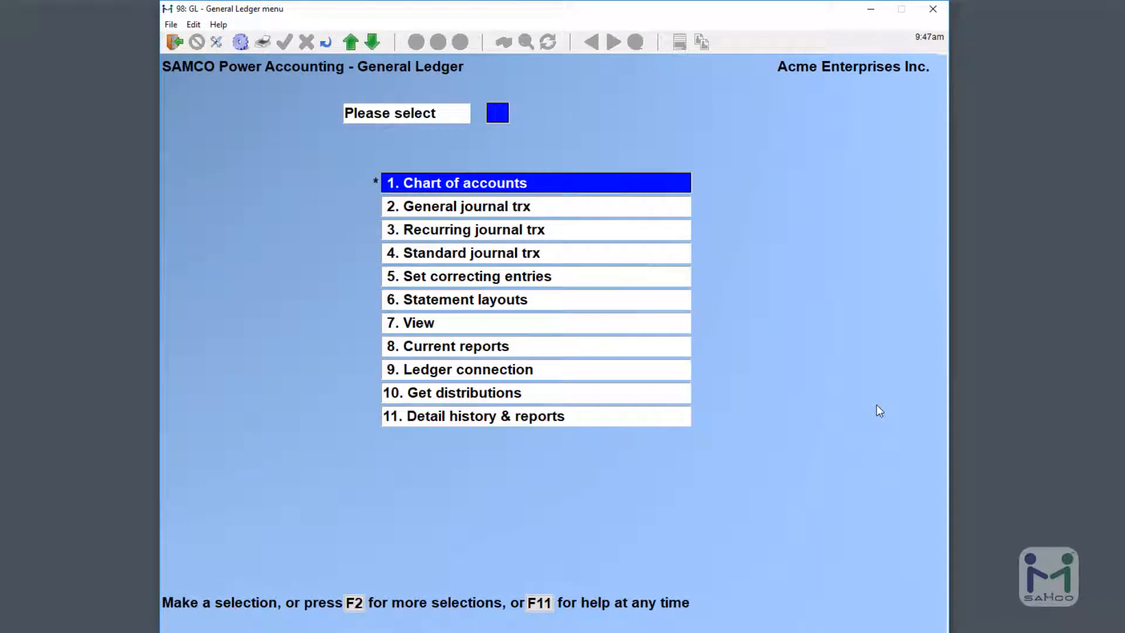
key("F2")
key("Return")
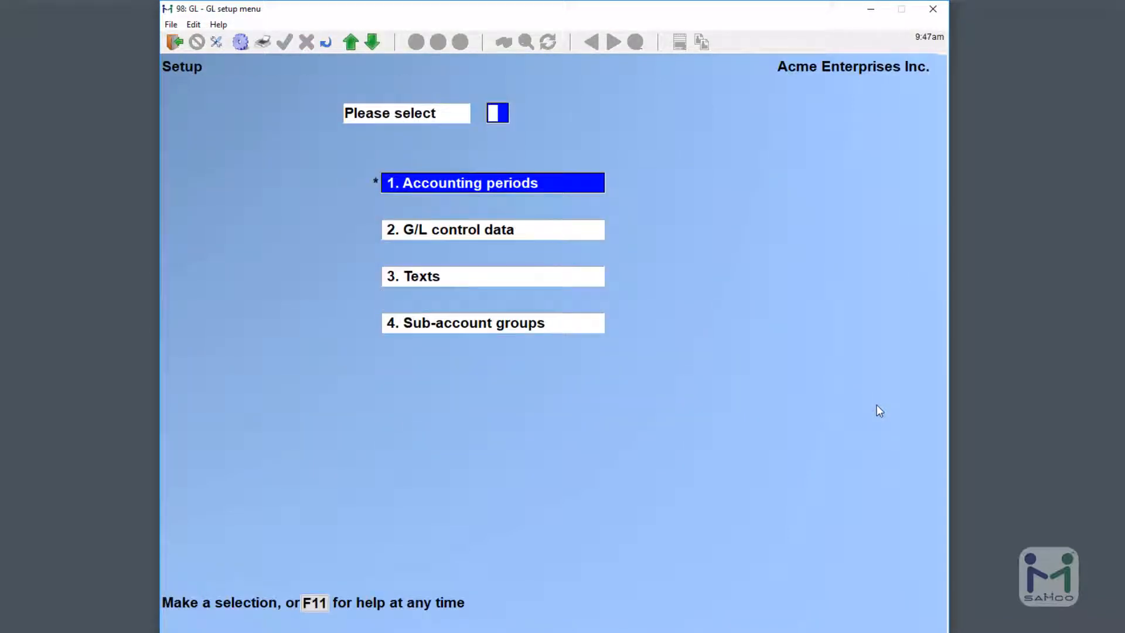
key("Return")
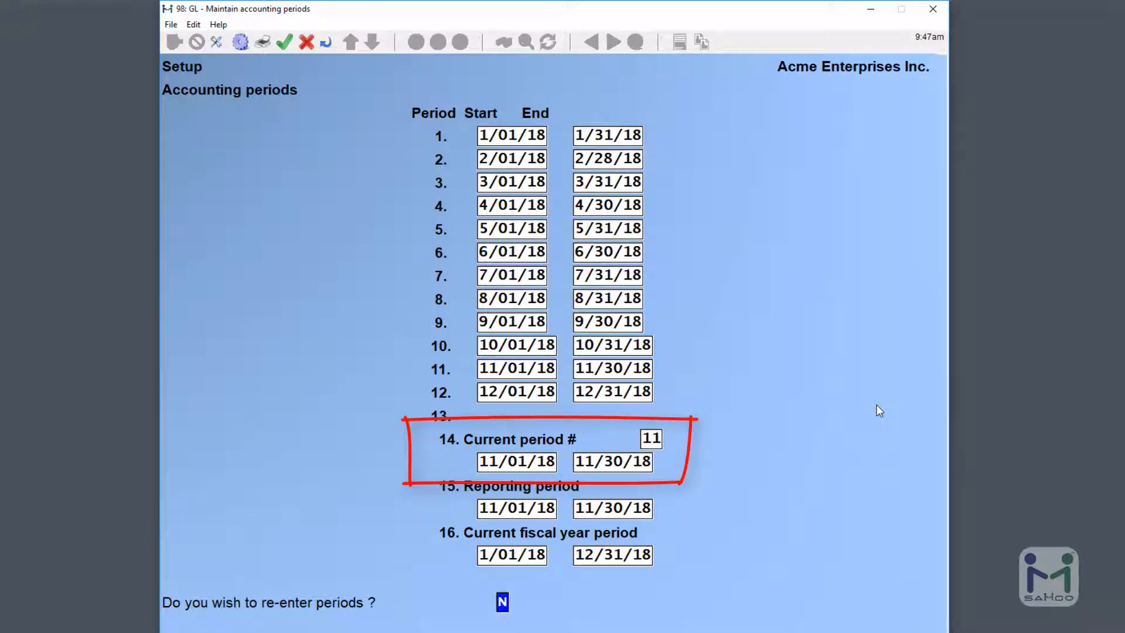